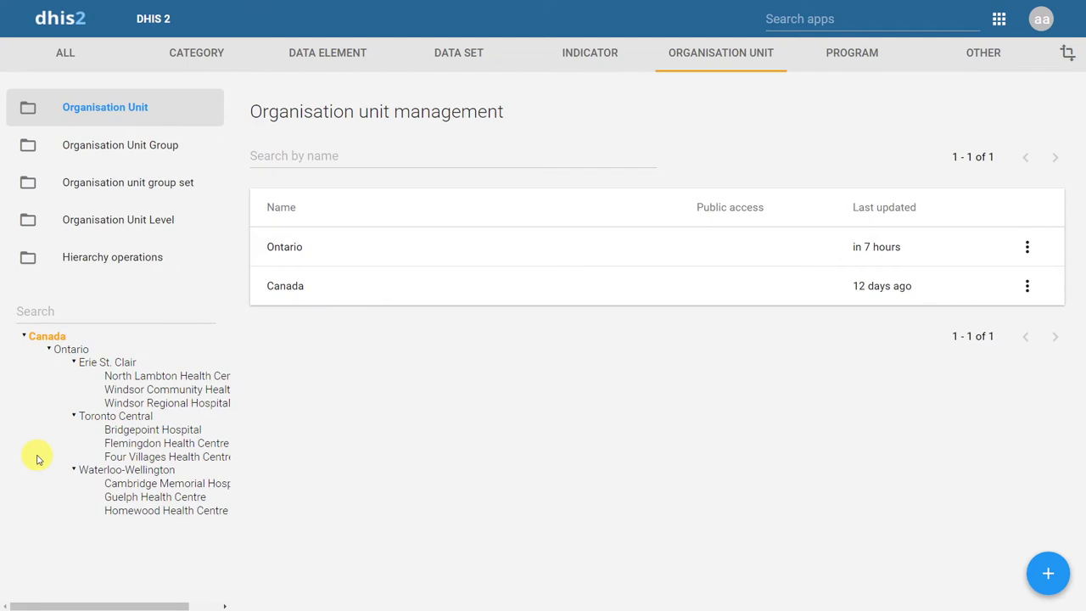
# Start a new organisation unit group named Hospital and assign it the first-aid kit symbol
pyautogui.click(121, 153)
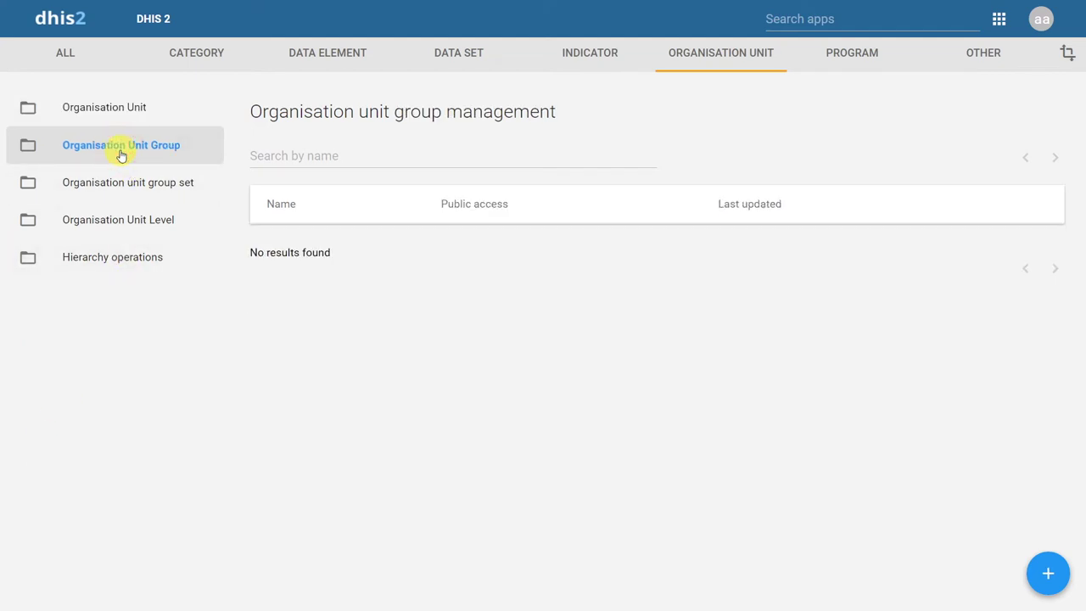
pyautogui.click(1041, 576)
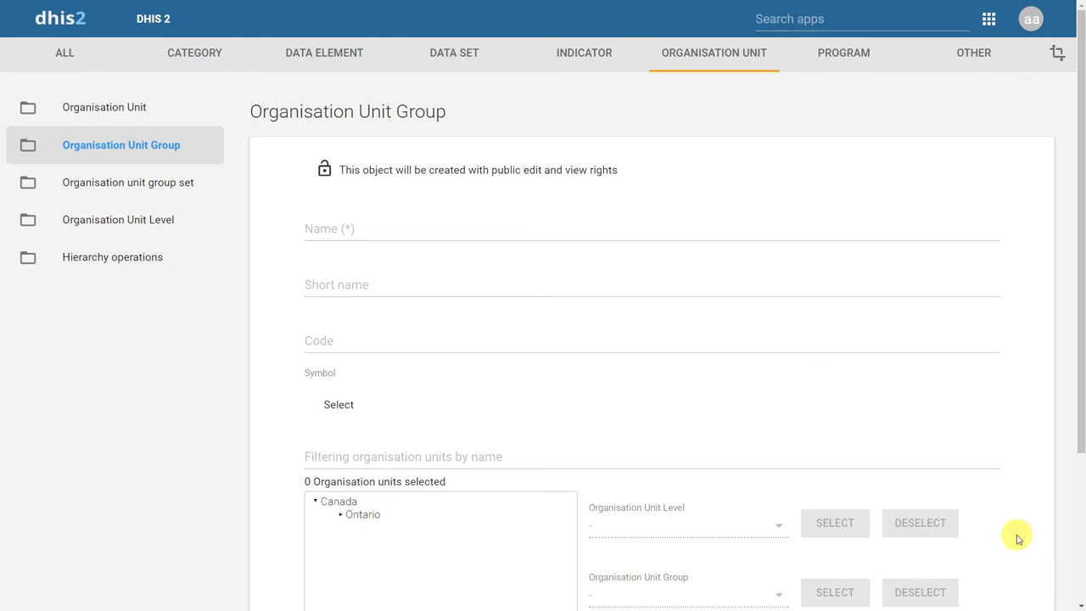
pyautogui.click(474, 228)
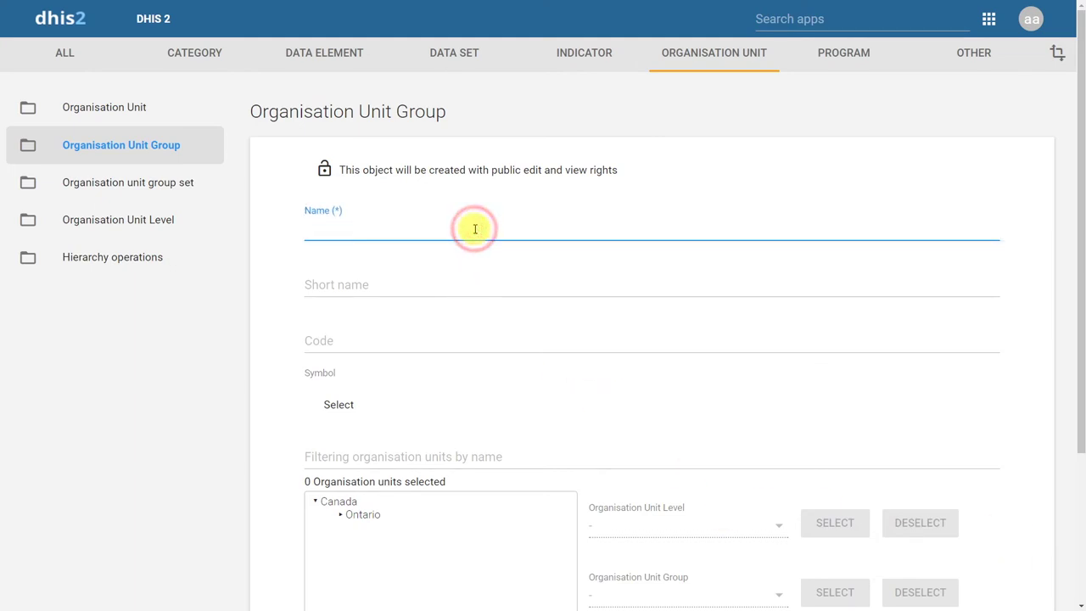
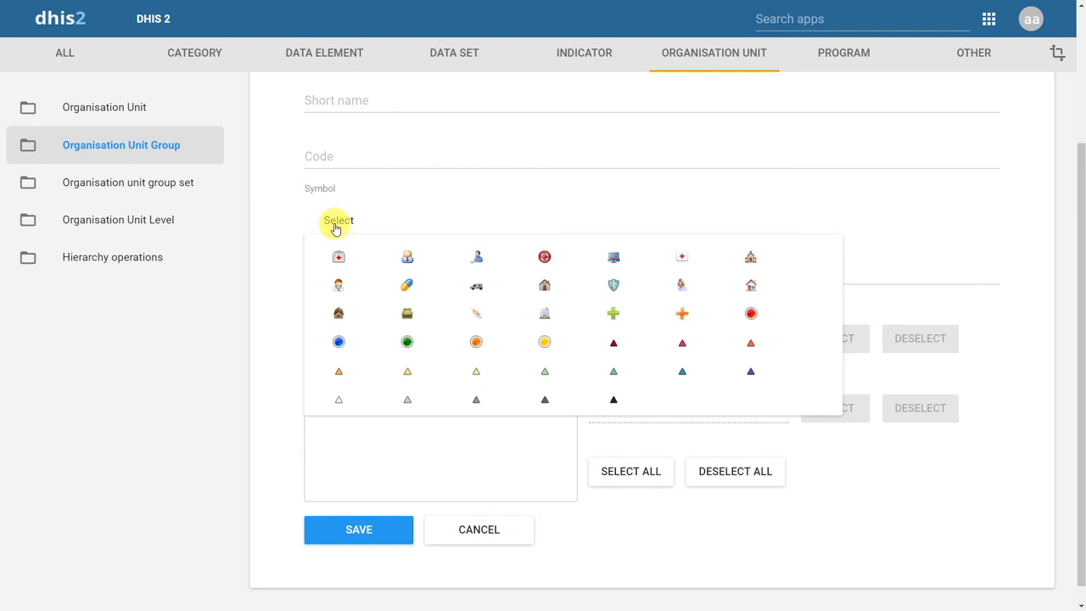
pyautogui.click(340, 257)
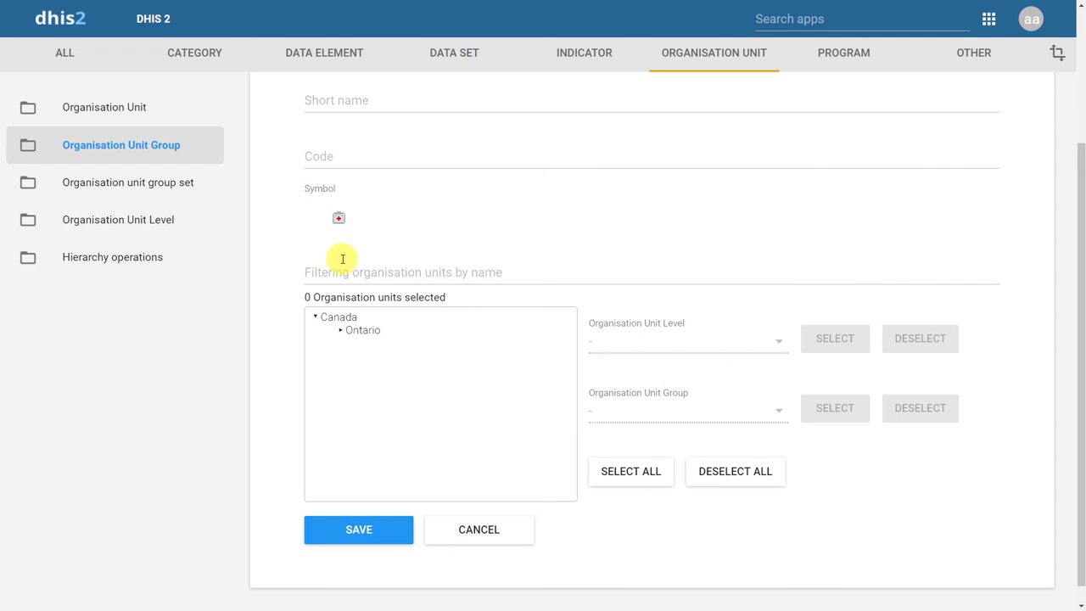
# Expand Ontario's three regions in the organisation unit tree and select Cambridge Memorial Hospital, Bridgepoint Hospital and Windsor Regional Hospital
pyautogui.click(340, 332)
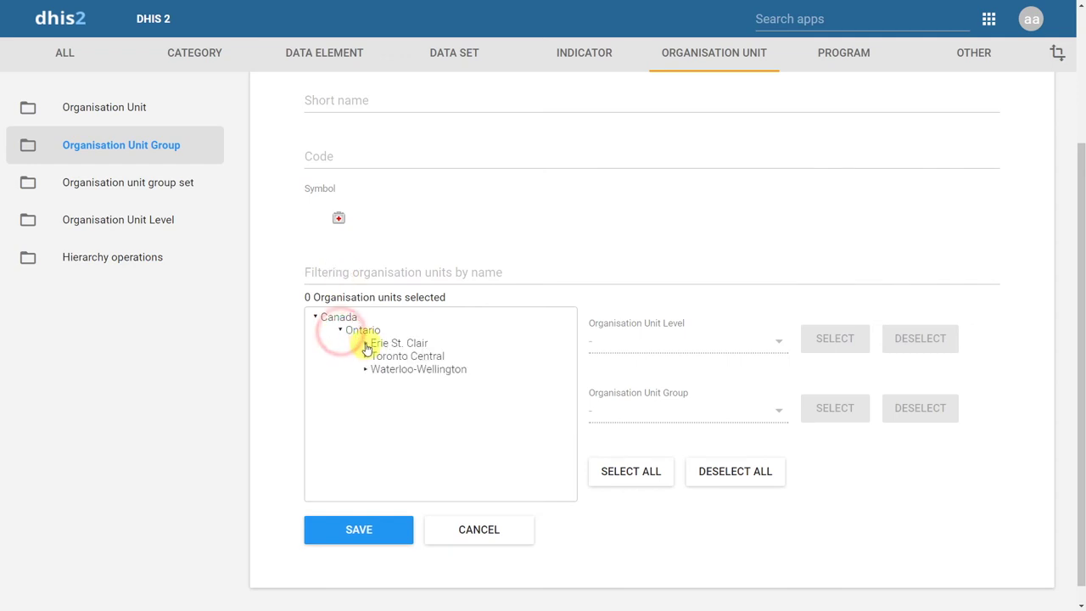
pyautogui.click(365, 343)
pyautogui.click(365, 396)
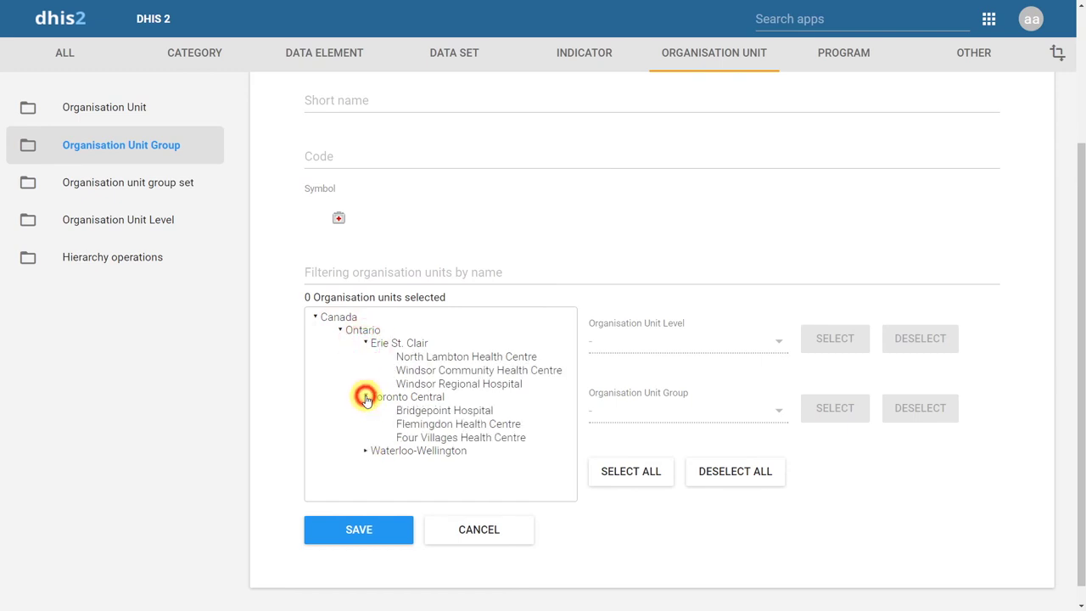
pyautogui.click(368, 452)
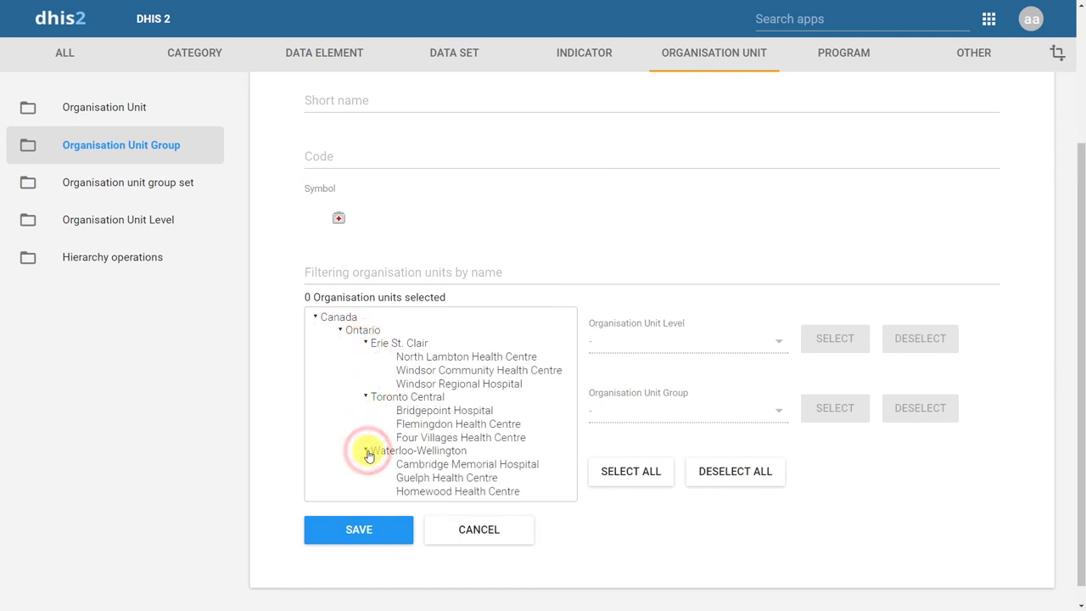
pyautogui.click(414, 466)
pyautogui.click(419, 412)
pyautogui.click(423, 383)
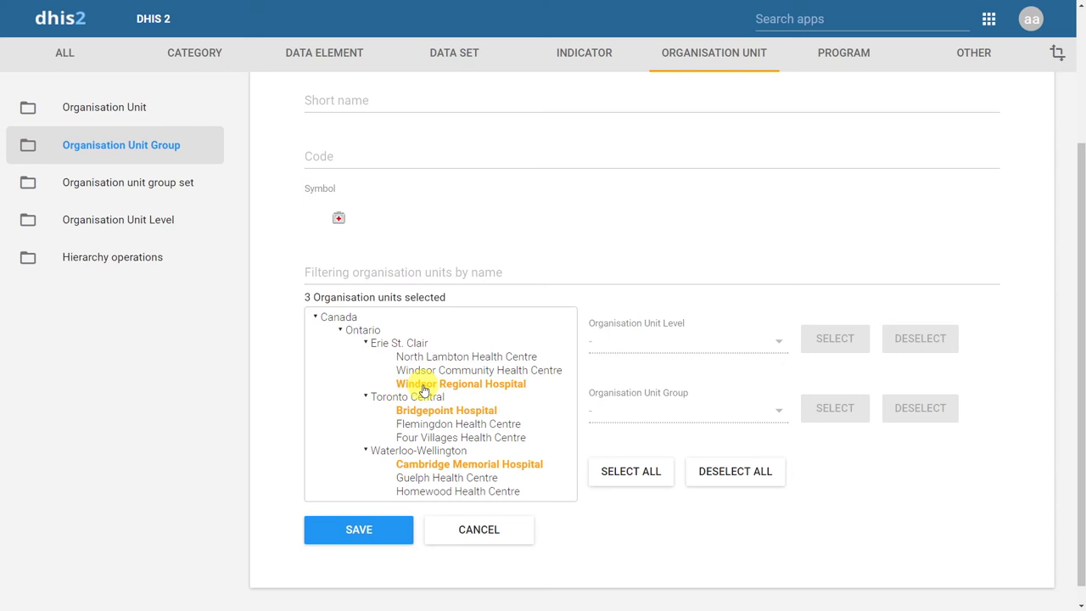
# Deselect the Windsor Regional, Bridgepoint and Cambridge Memorial hospitals in the organisation unit tree
pyautogui.click(423, 386)
pyautogui.click(422, 411)
pyautogui.click(427, 465)
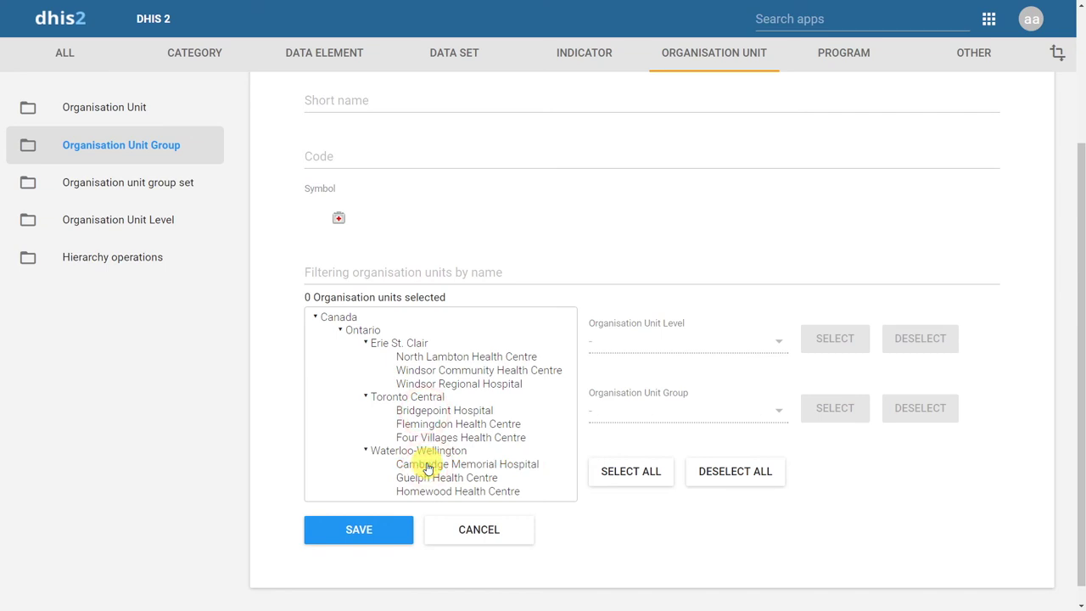
# Filter the organisation units by "hospi", select Bridgepoint, Cambridge Memorial and Windsor Regional hospitals, and save the group
pyautogui.click(405, 271)
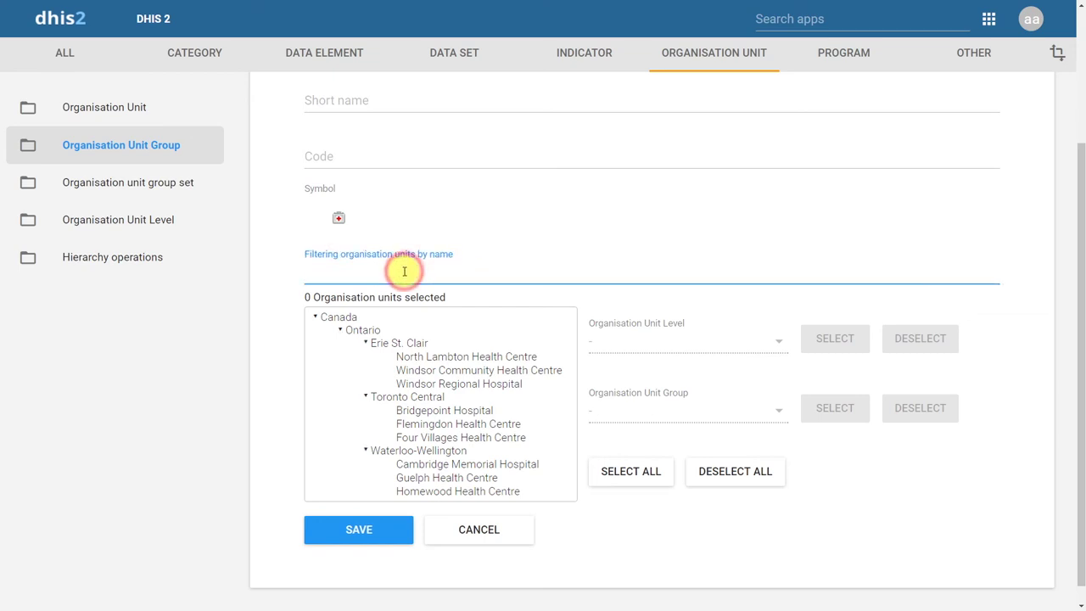
pyautogui.write('hospi')
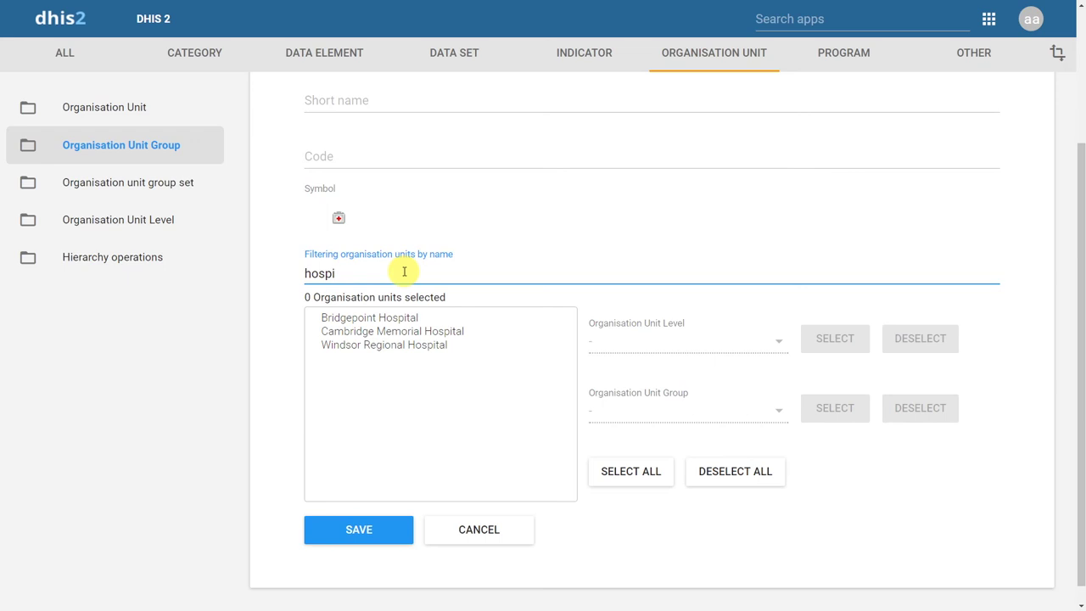
pyautogui.click(378, 319)
pyautogui.click(377, 331)
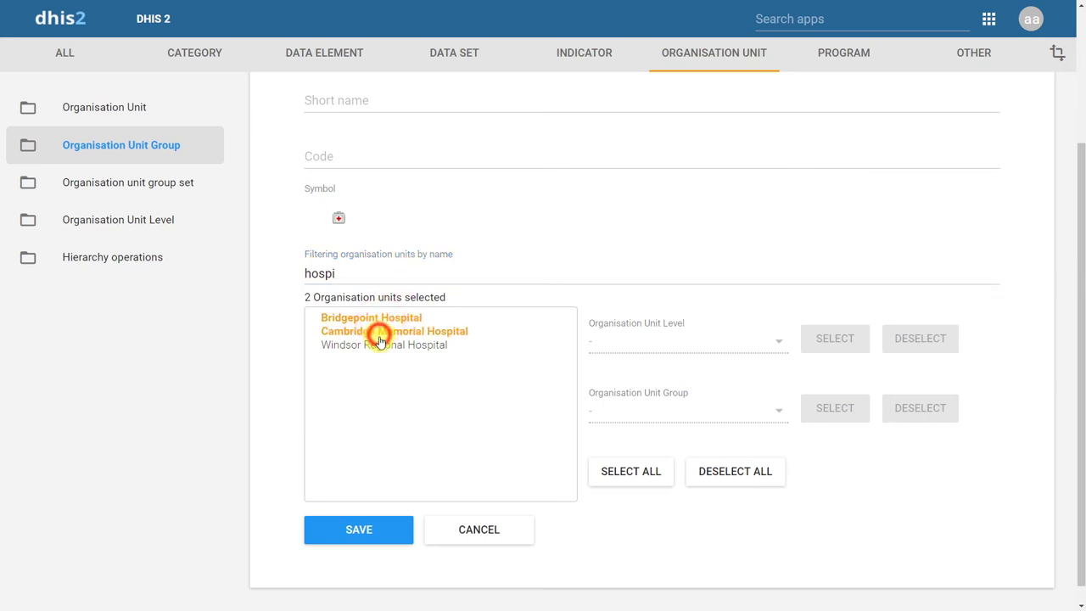
pyautogui.click(375, 346)
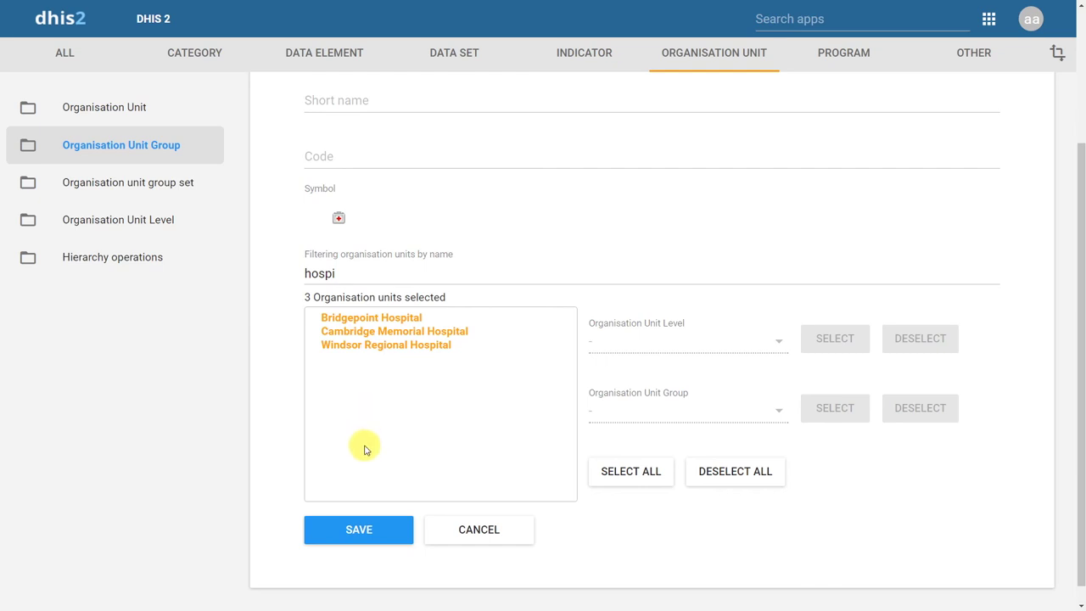
pyautogui.click(359, 530)
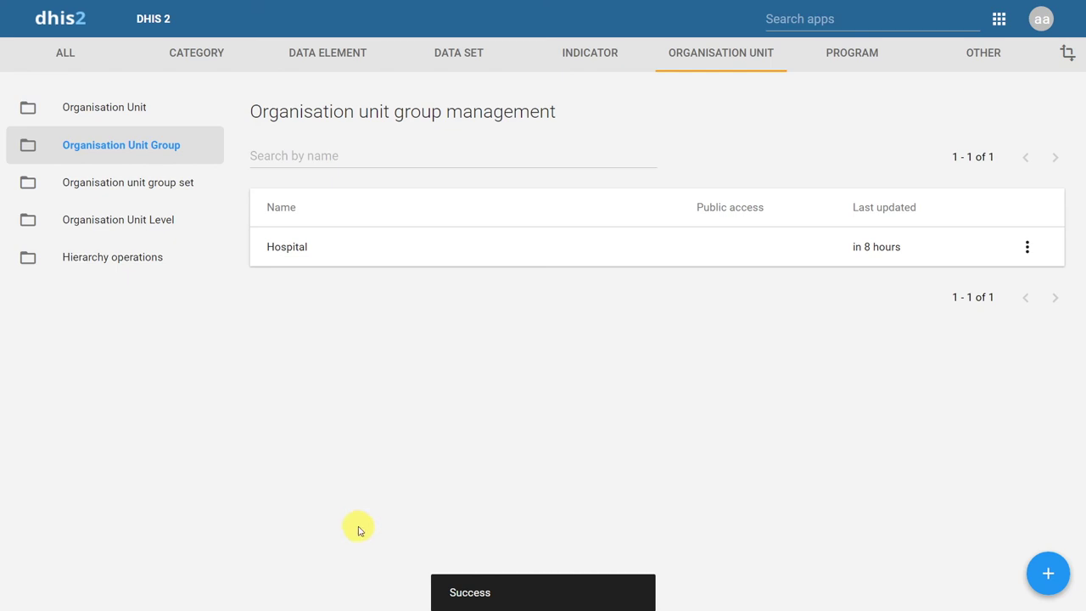
# Start another organisation unit group named Health Centre and assign it the round red symbol
pyautogui.click(1048, 576)
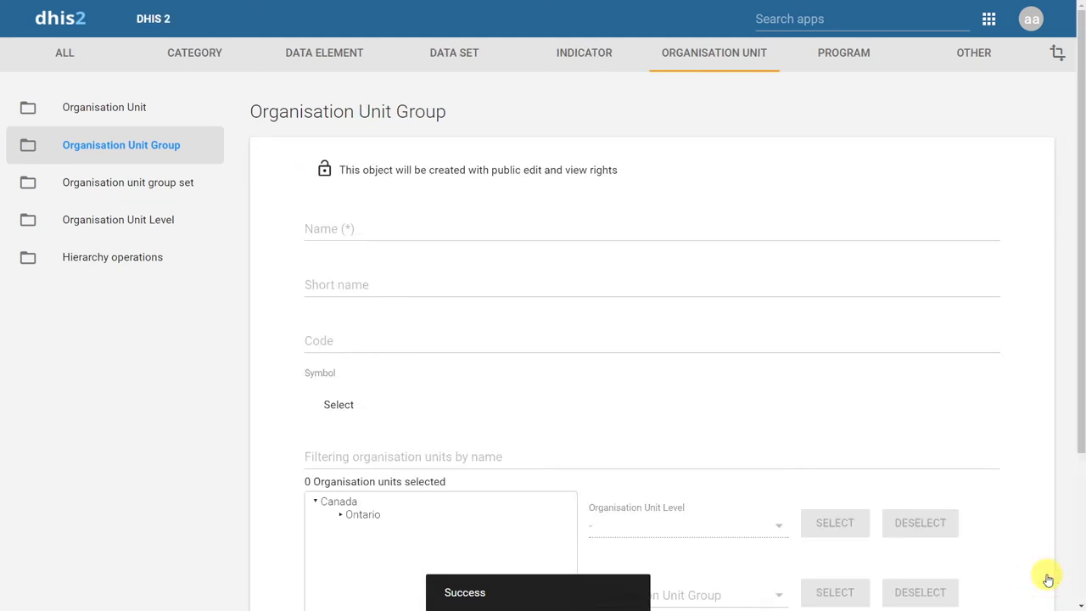
pyautogui.click(701, 221)
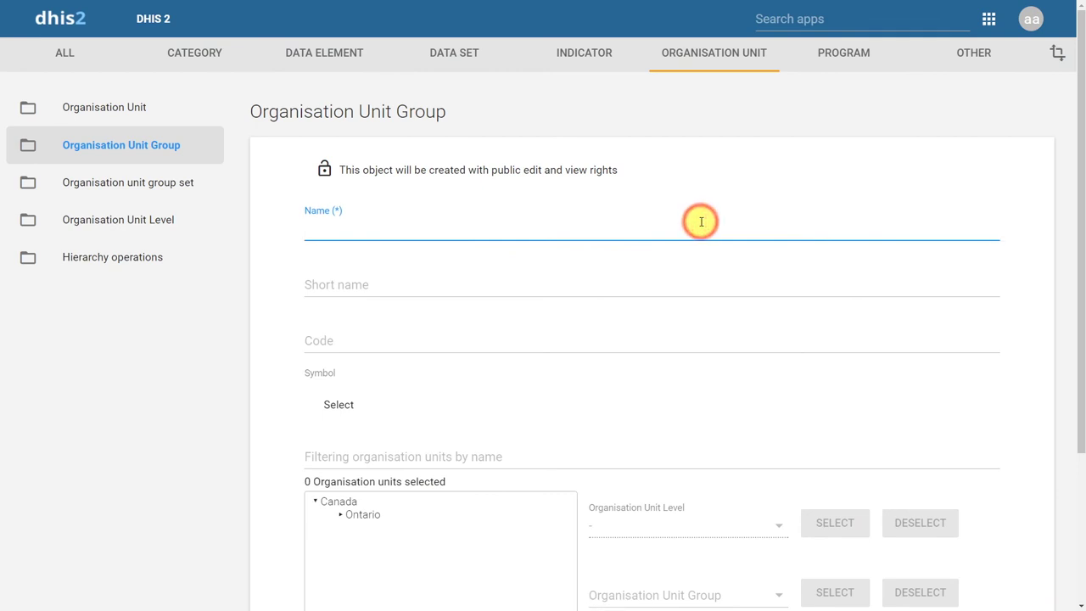
pyautogui.write('Healt')
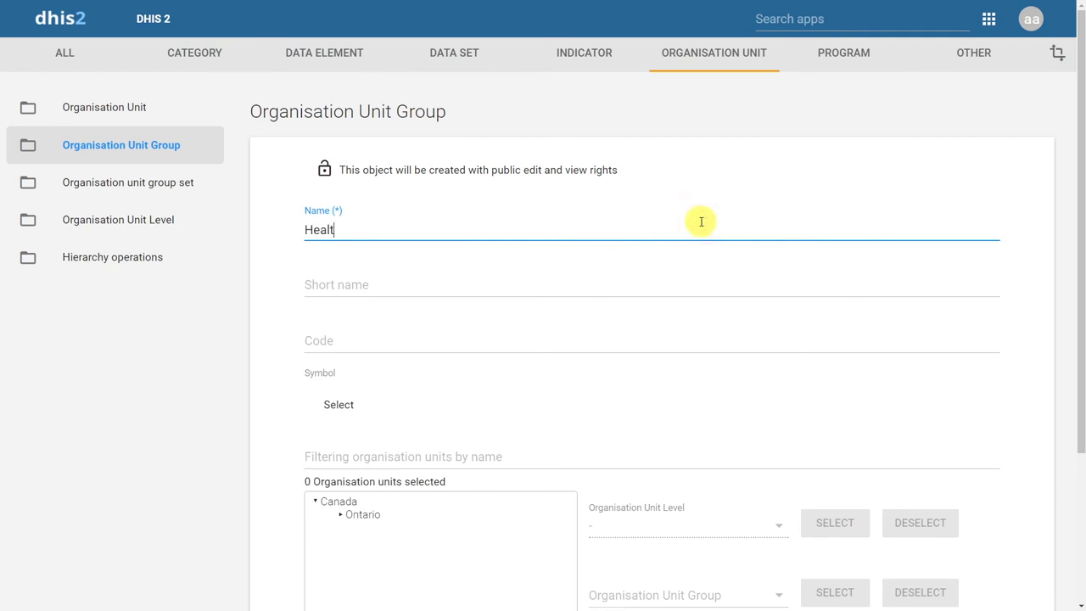
pyautogui.write('h Centre')
pyautogui.click(637, 287)
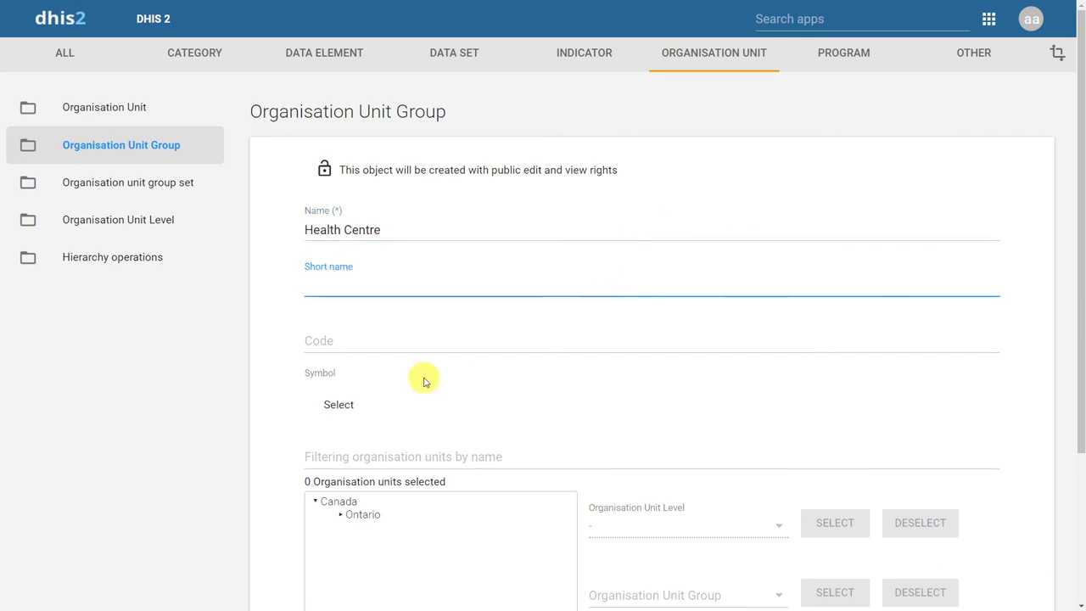
pyautogui.click(342, 407)
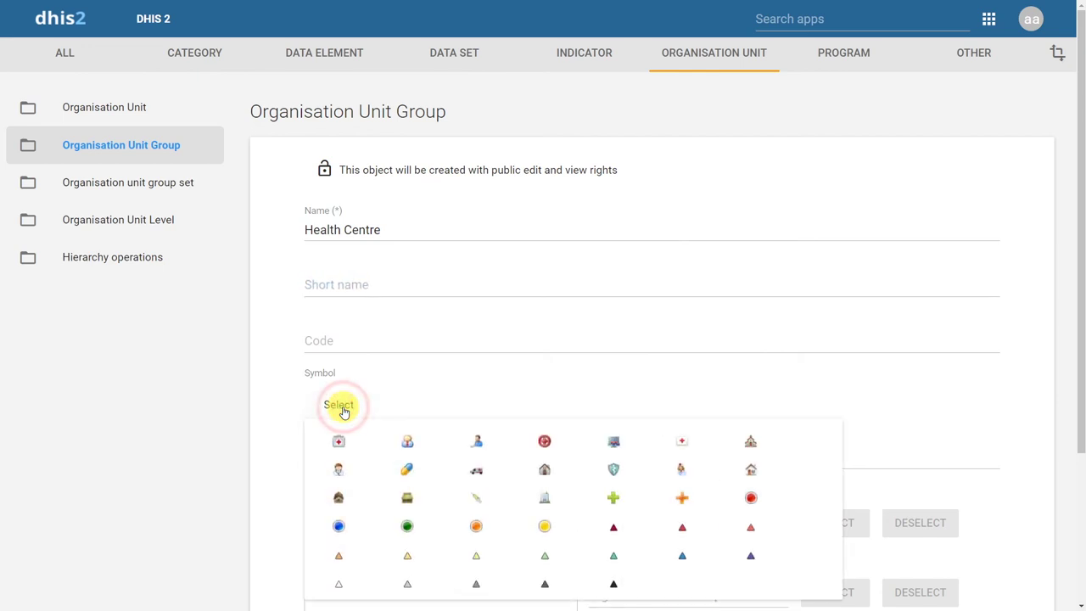
pyautogui.click(546, 443)
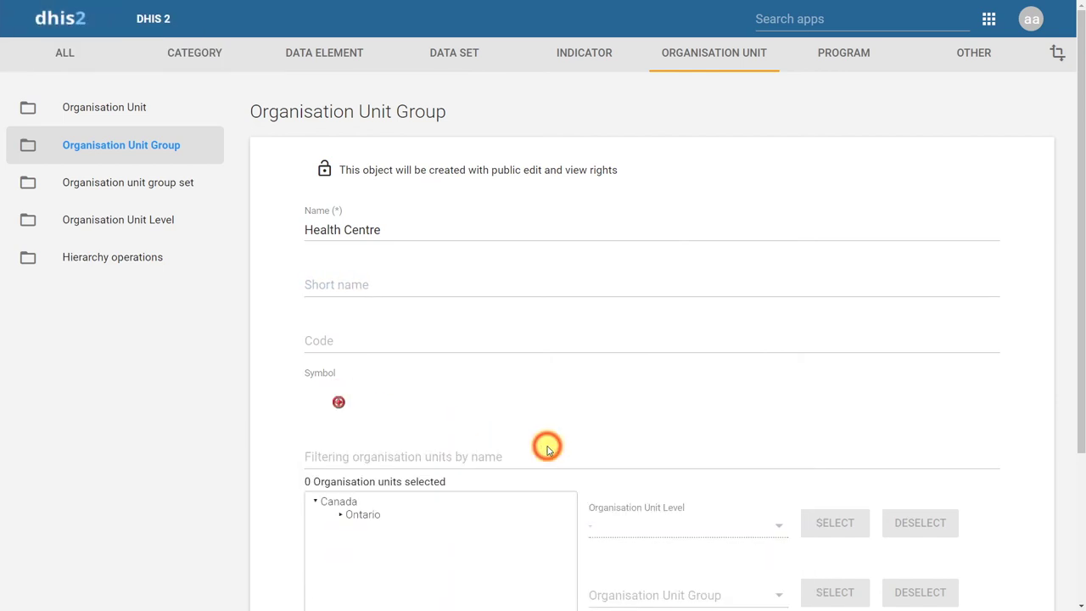
# Filter the organisation units by "centre", select all the listed health centres from Flemingdon to Windsor Community, and save the group
pyautogui.click(521, 445)
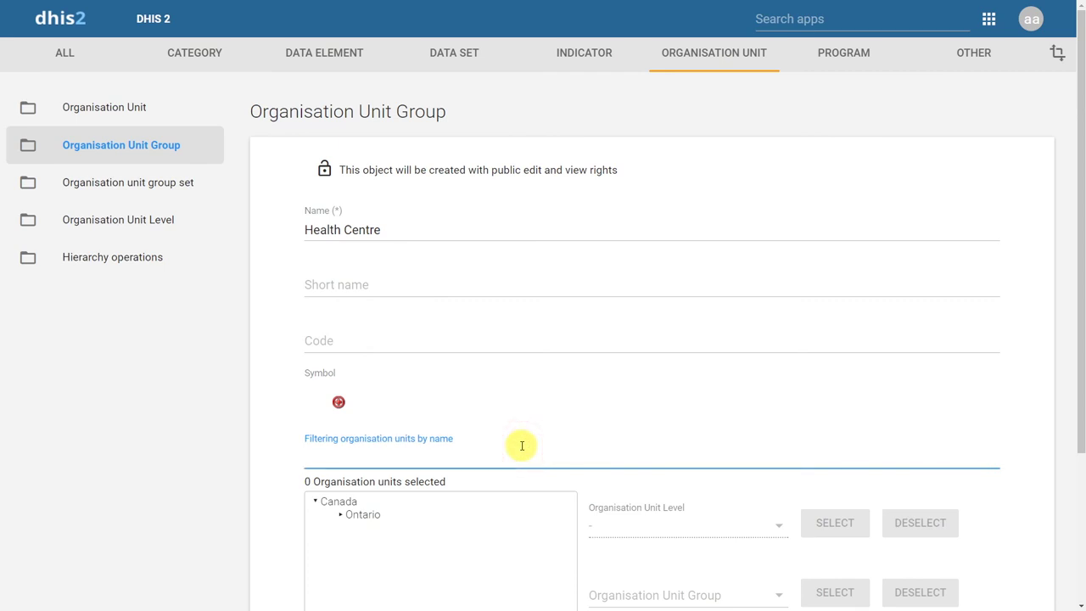
pyautogui.write('centre')
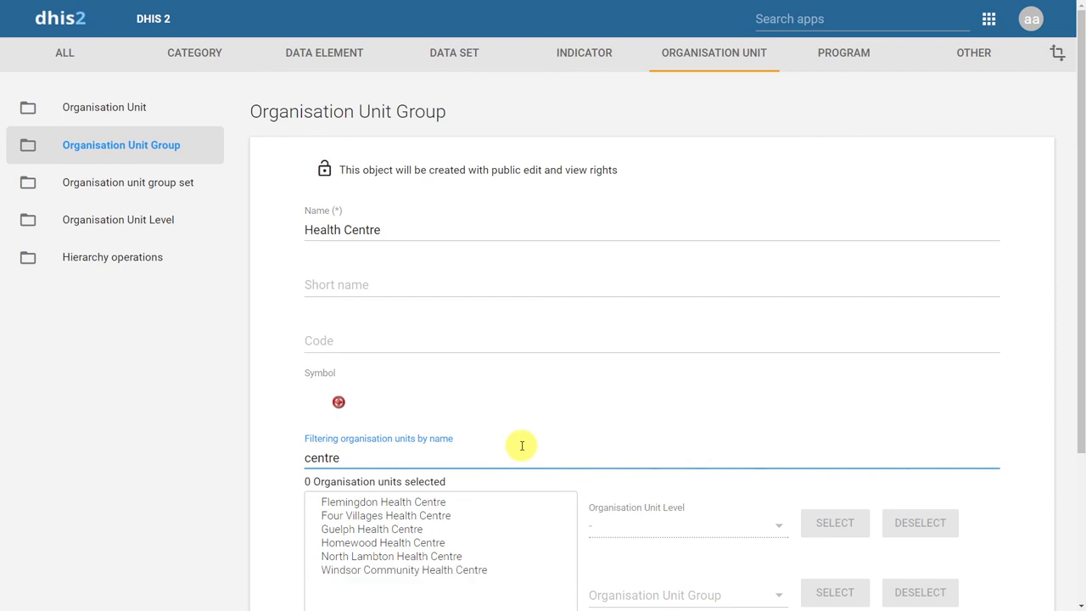
pyautogui.moveTo(1081, 355); pyautogui.dragTo(1077, 455)
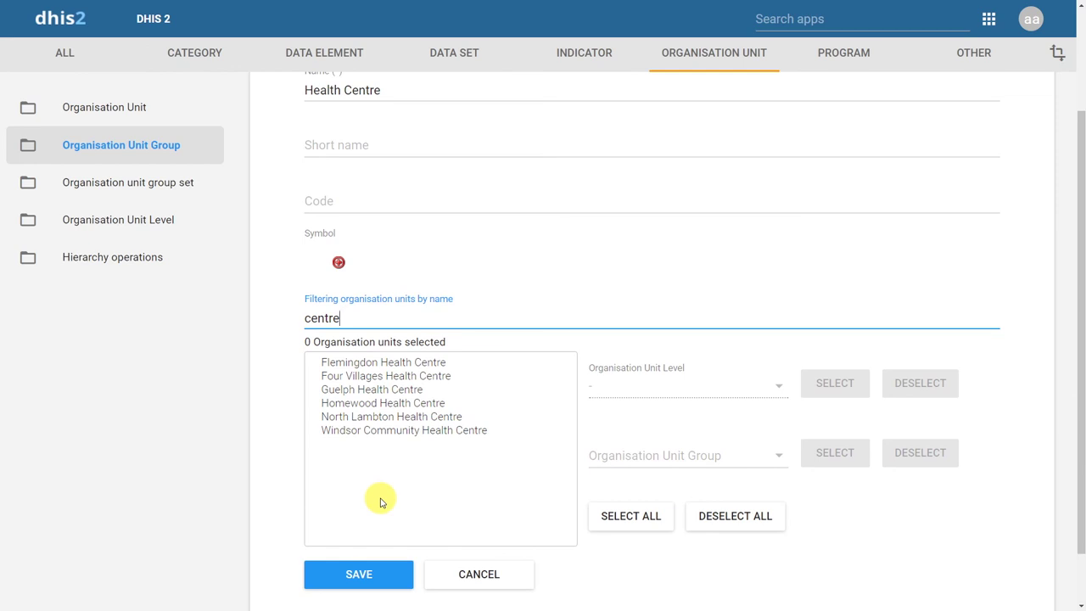
pyautogui.click(364, 431)
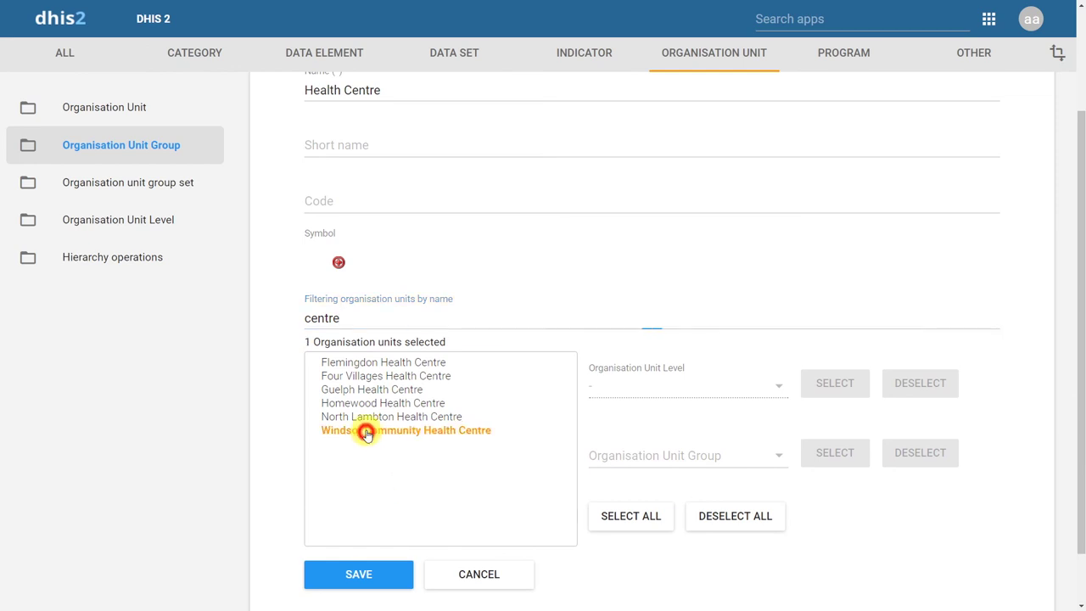
pyautogui.click(361, 417)
pyautogui.click(359, 404)
pyautogui.click(355, 390)
pyautogui.click(355, 376)
pyautogui.click(353, 362)
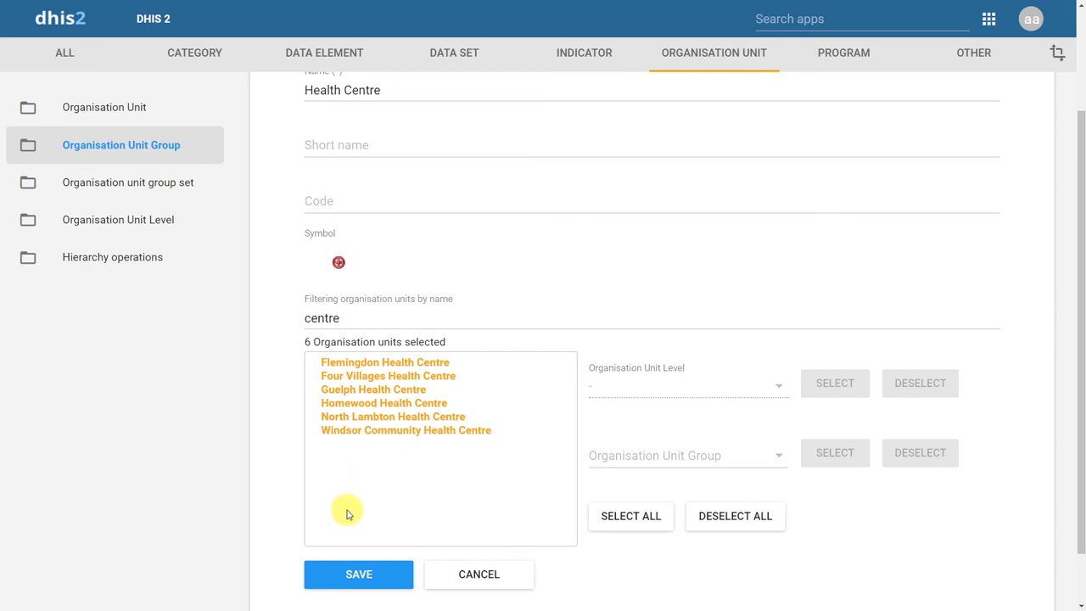
pyautogui.click(345, 585)
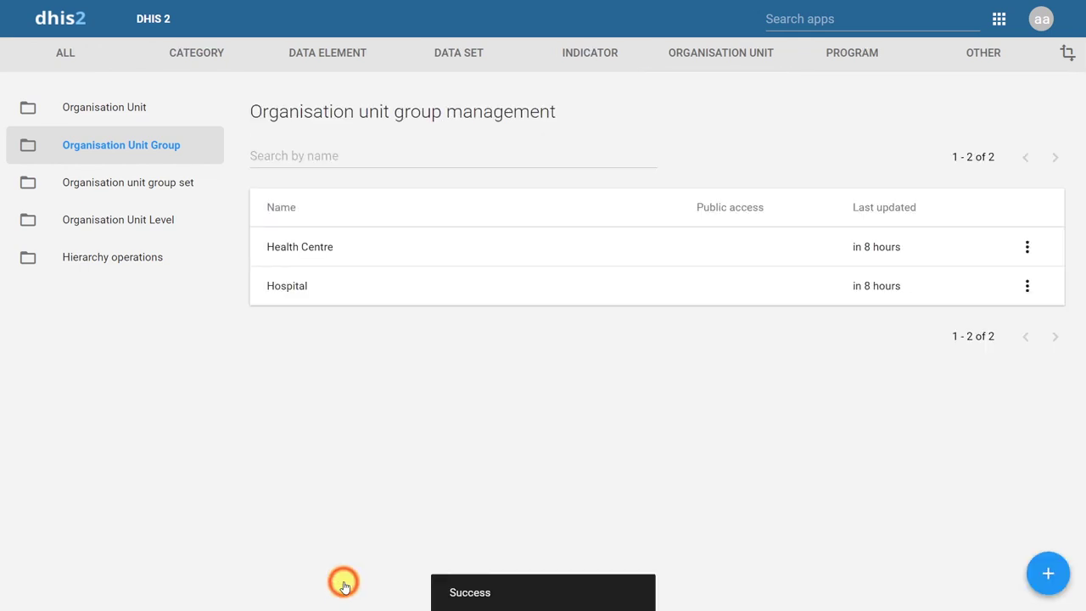